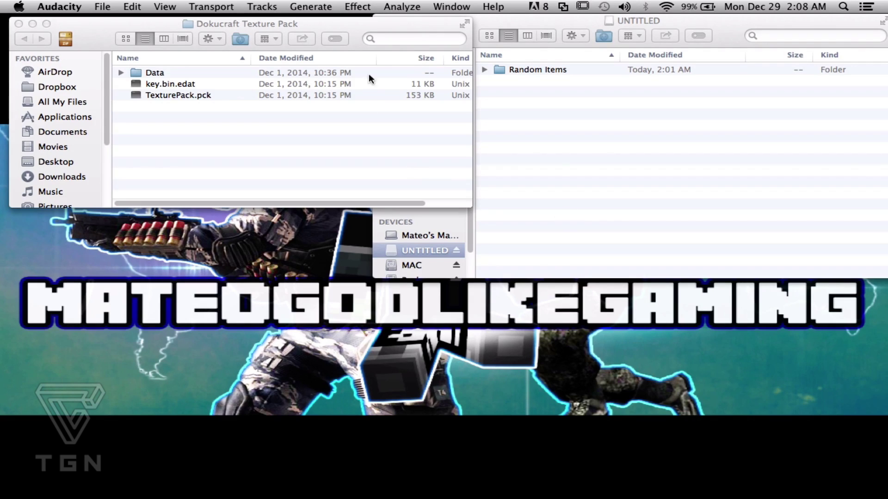
Arrange the Dokucraft Texture Pack and UNTITLED drive windows side by side at roughly matching heights
drag(357, 23, 351, 21)
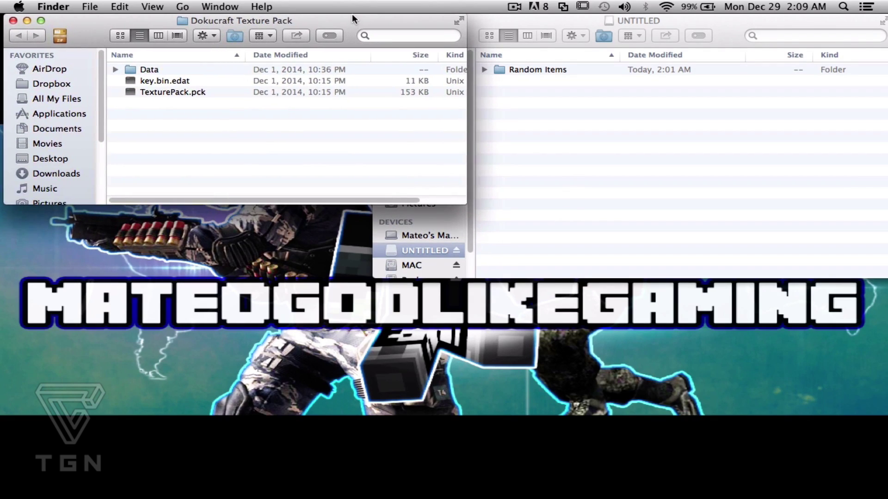
drag(465, 204, 368, 318)
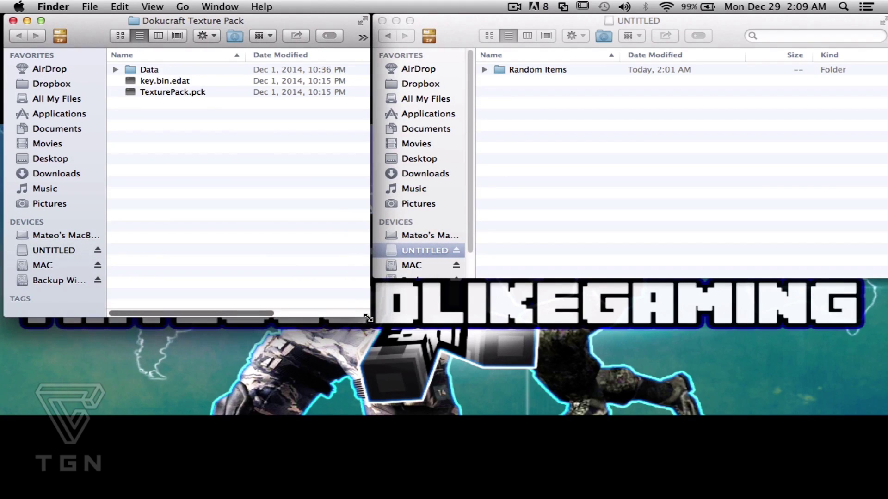
click(666, 215)
drag(376, 281, 378, 348)
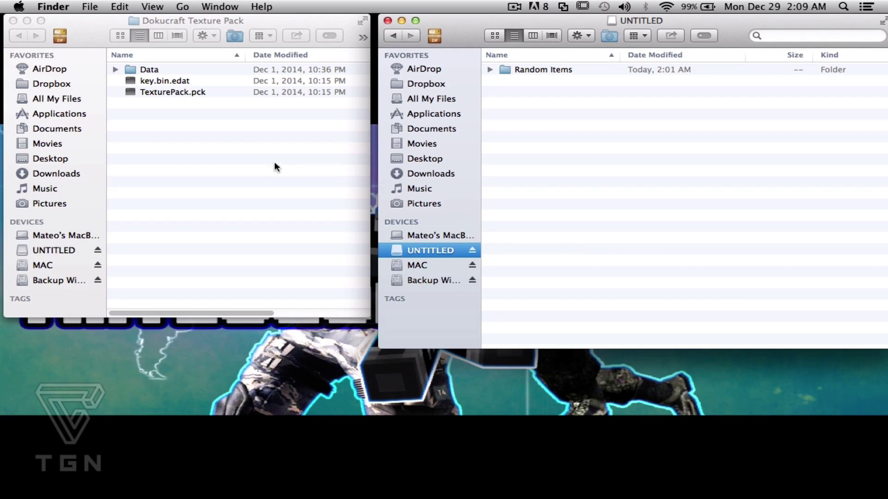
click(272, 20)
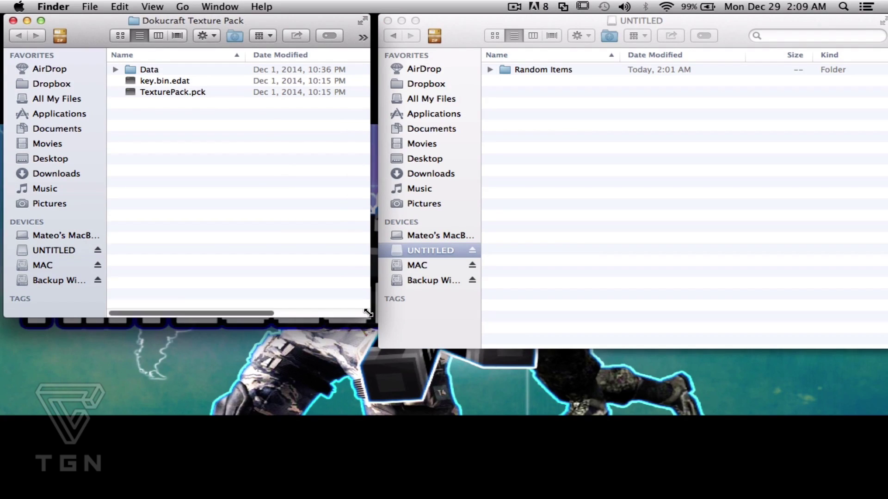
drag(367, 315, 367, 341)
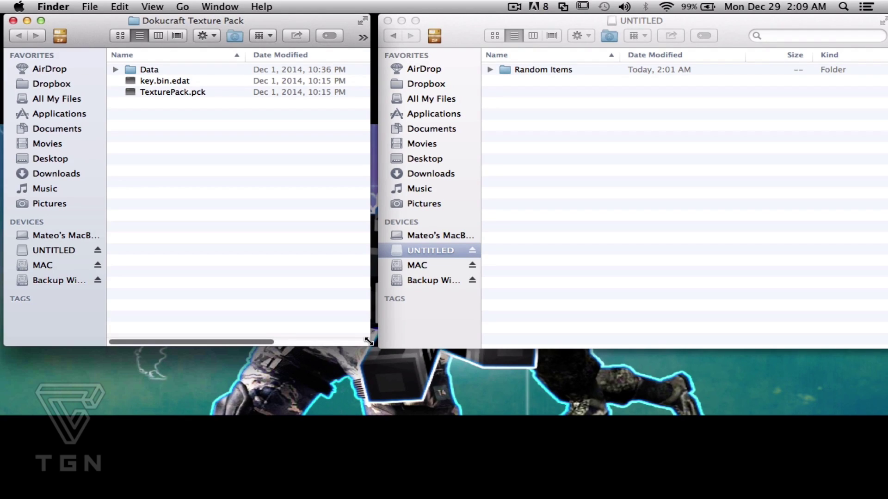
Close the Dokucraft Texture Pack window and copy that folder from the Spotlight results for dokucraft onto the UNTITLED drive
click(13, 21)
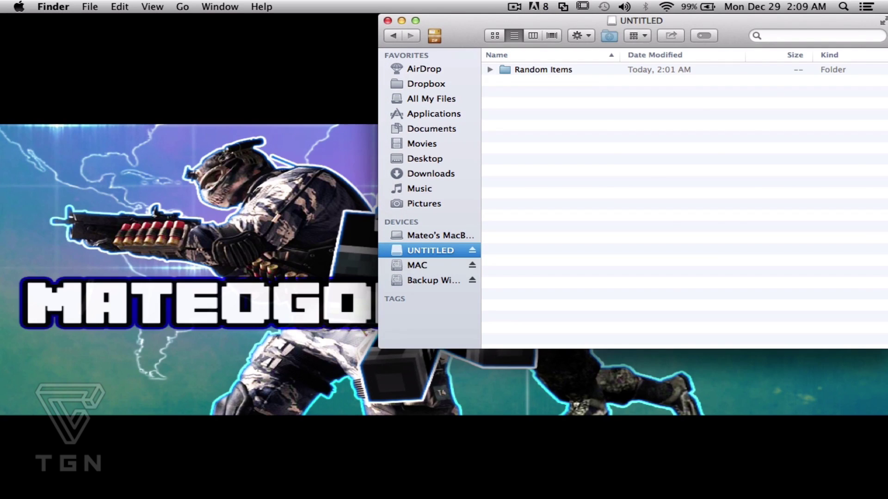
click(844, 6)
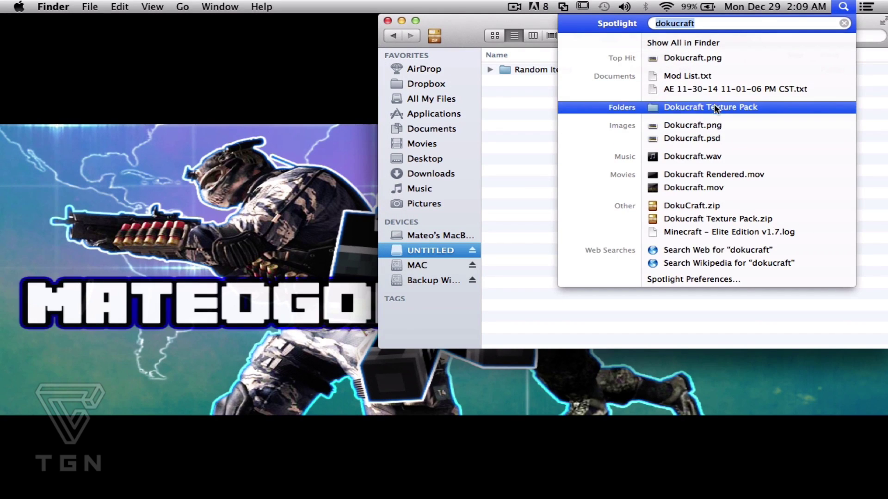
drag(717, 107, 193, 205)
drag(692, 107, 523, 143)
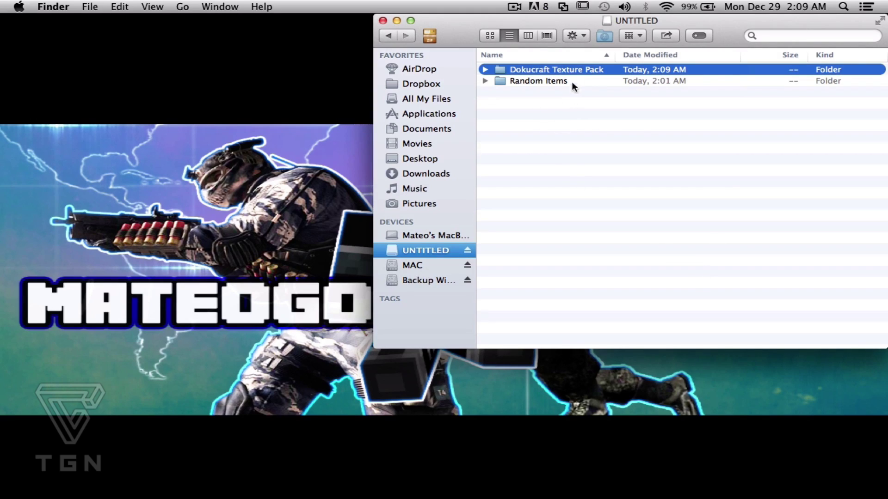
Inspect the Data folder inside the copied Dokucraft Texture Pack and return to the UNTITLED drive's top level
double_click(578, 70)
double_click(579, 70)
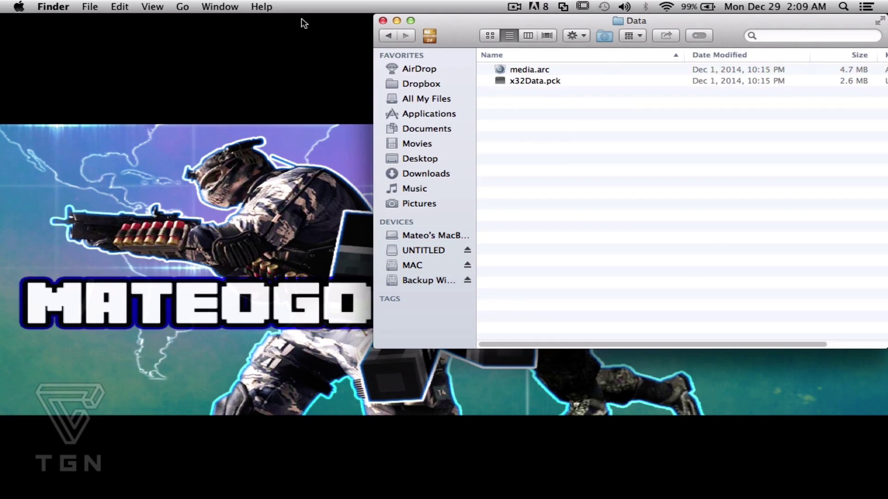
click(384, 36)
click(387, 37)
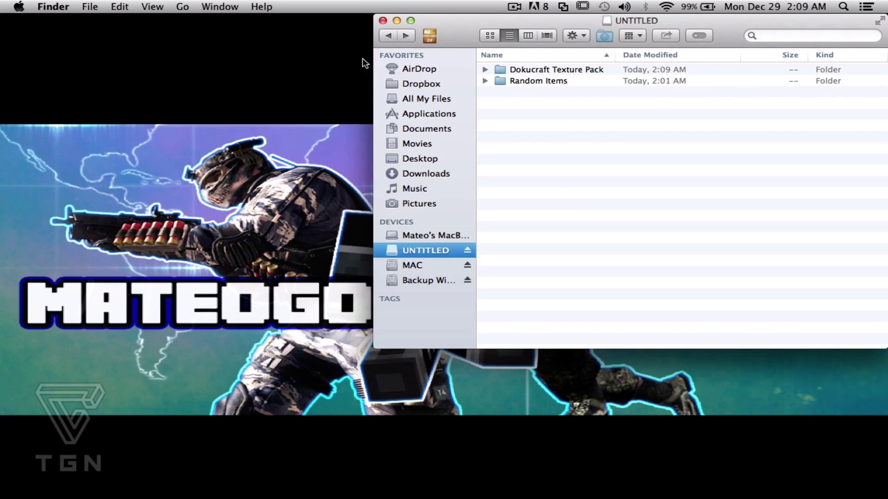
Eject the UNTITLED drive from the Mac
click(467, 250)
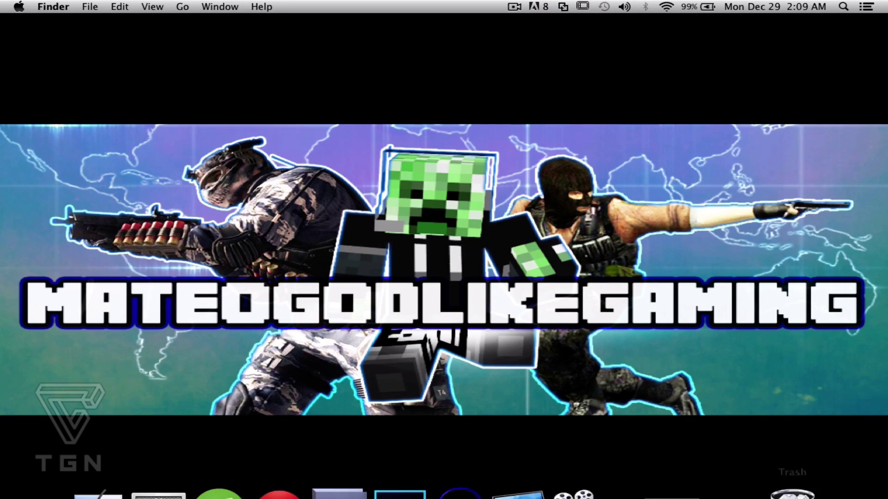
click(584, 468)
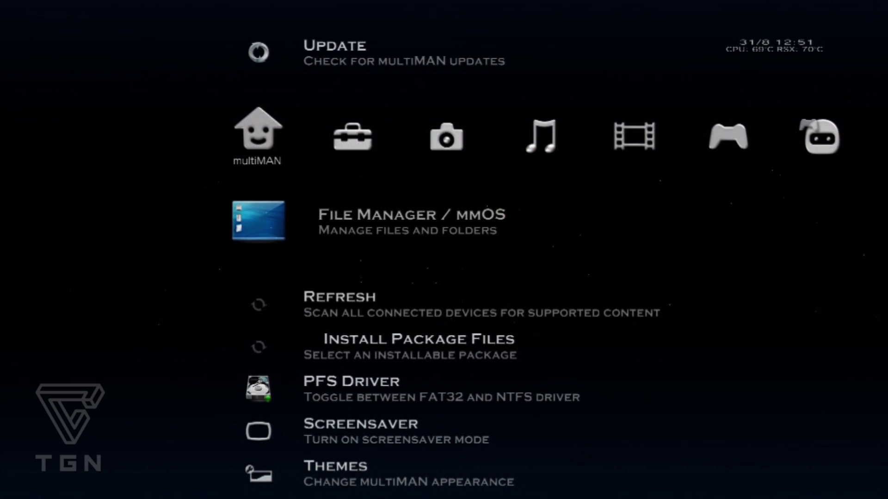
key(Right)
key(Right)
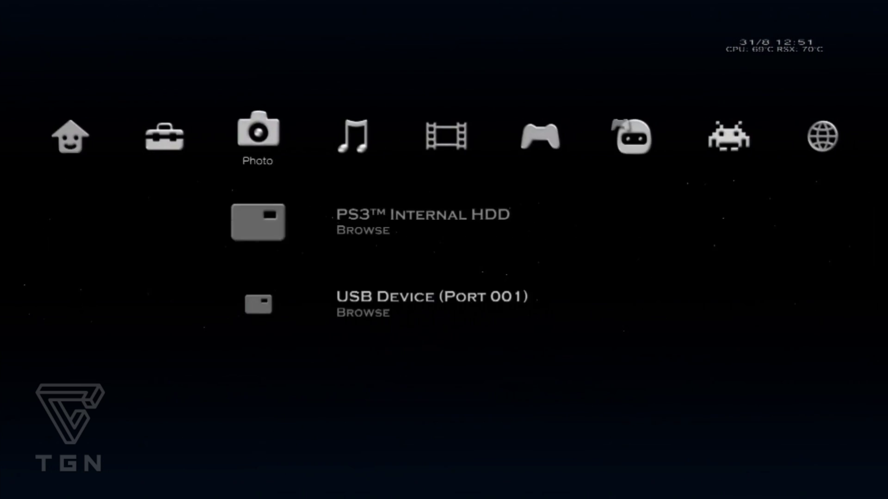
key(Right)
key(Right)
key(Right)
key(Left)
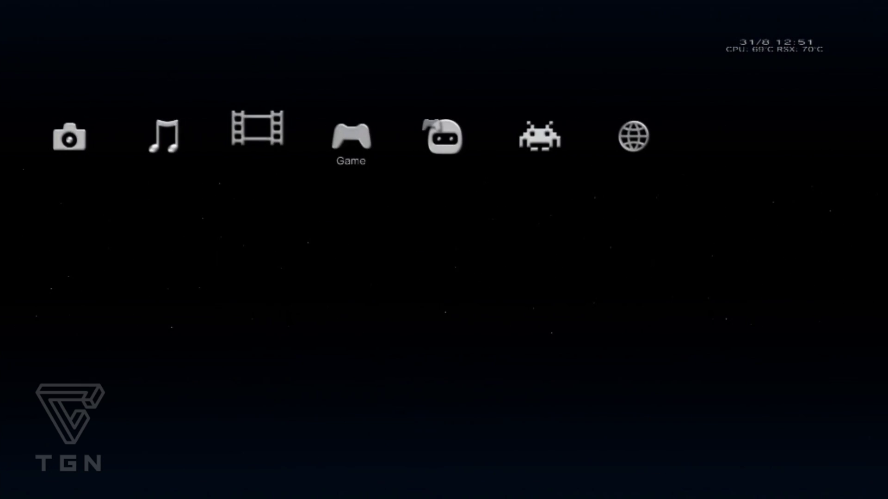
key(Left)
key(Left)
key(Left)
key(Right)
key(Right)
key(Right)
key(Right)
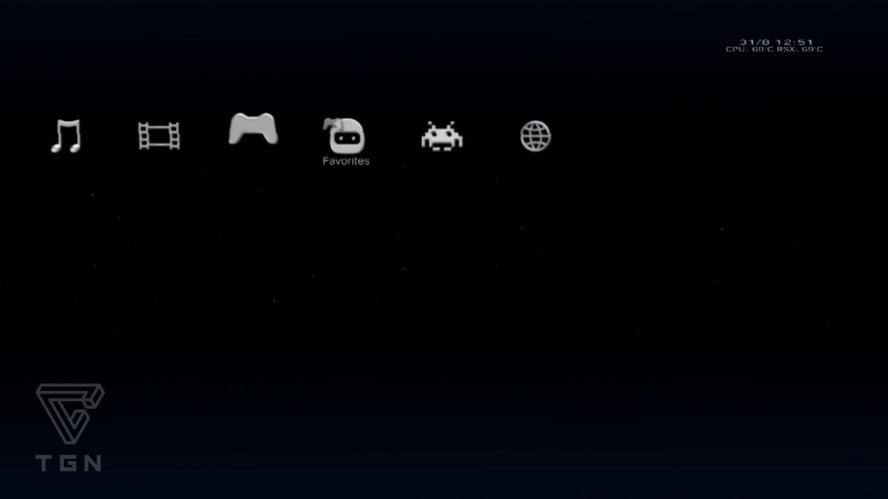
key(Left)
key(Left)
key(Left)
key(Left)
key(Left)
key(Left)
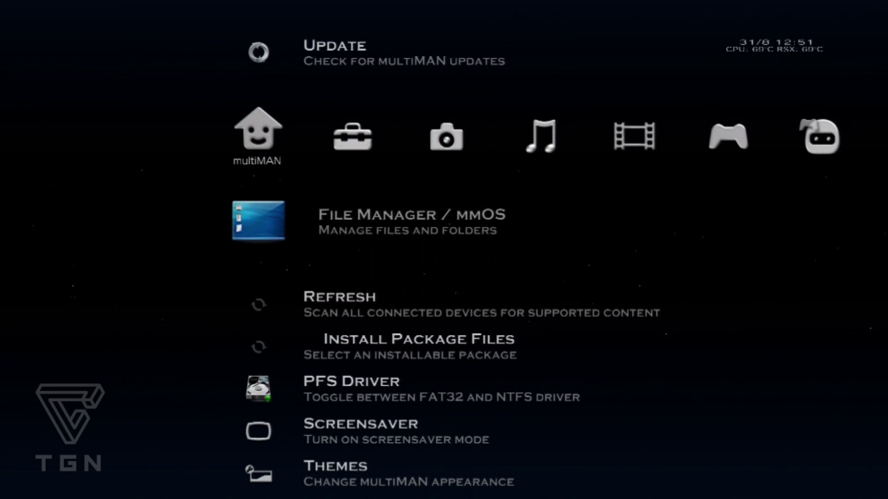
Open the File Manager / mmOS in multiMAN and close the leftover DLC and dev_usb001 windows
key(Return)
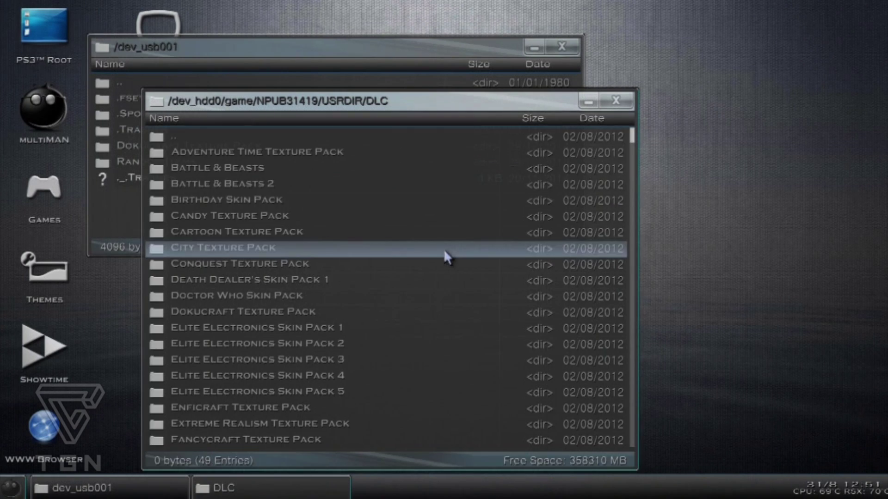
click(607, 102)
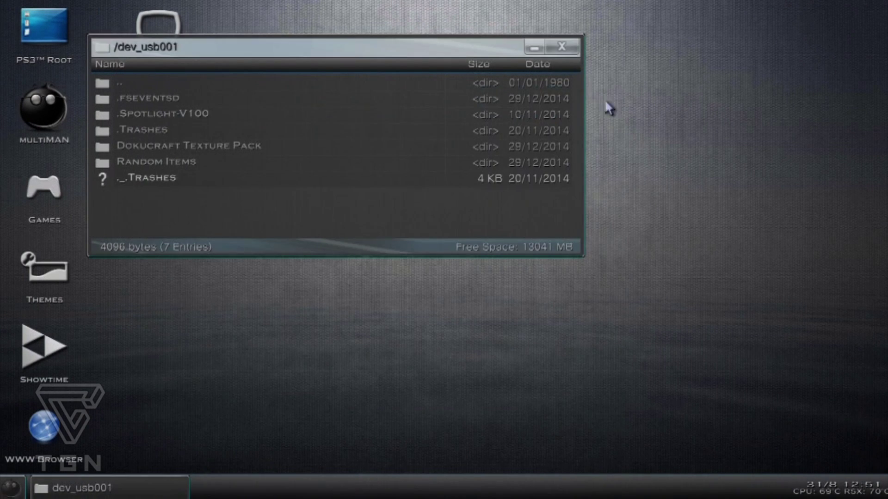
click(557, 48)
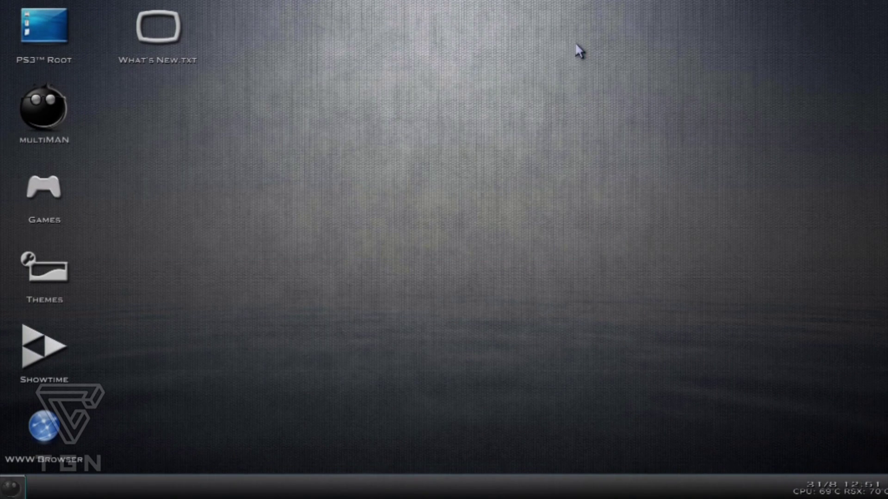
Open dev_usb001 from PS3 Root and move its window aside to leave room for a second one
click(54, 64)
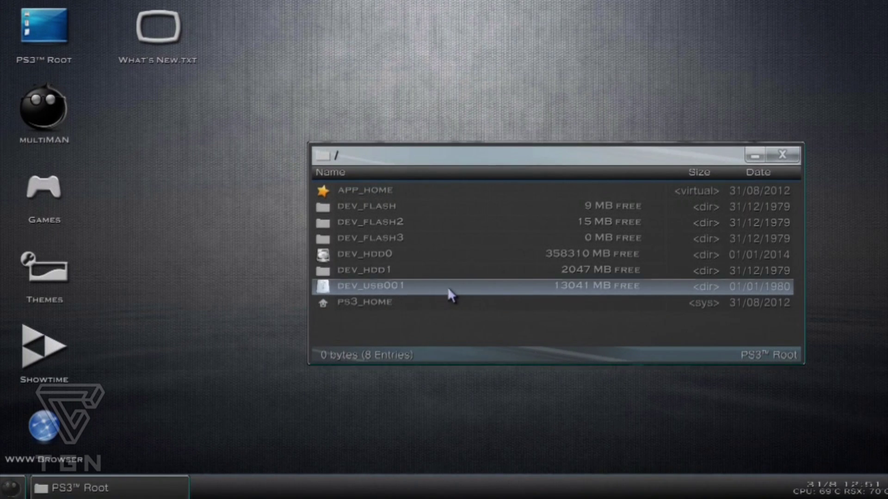
click(447, 287)
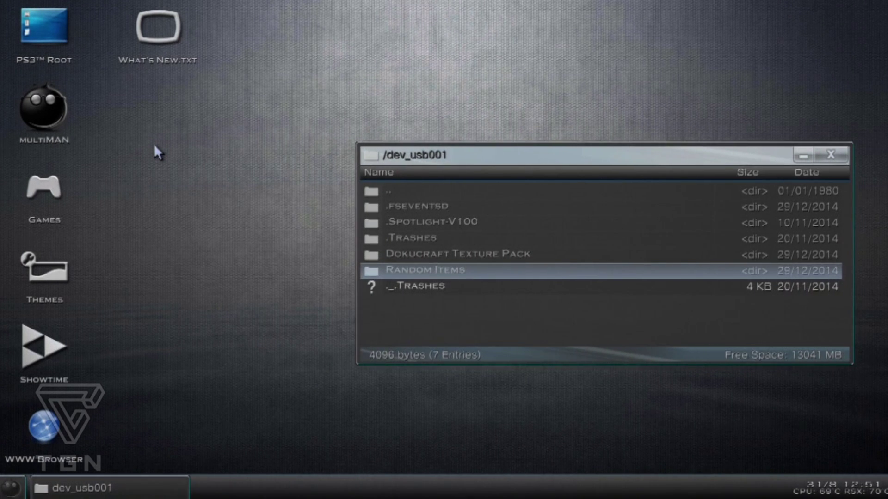
click(29, 84)
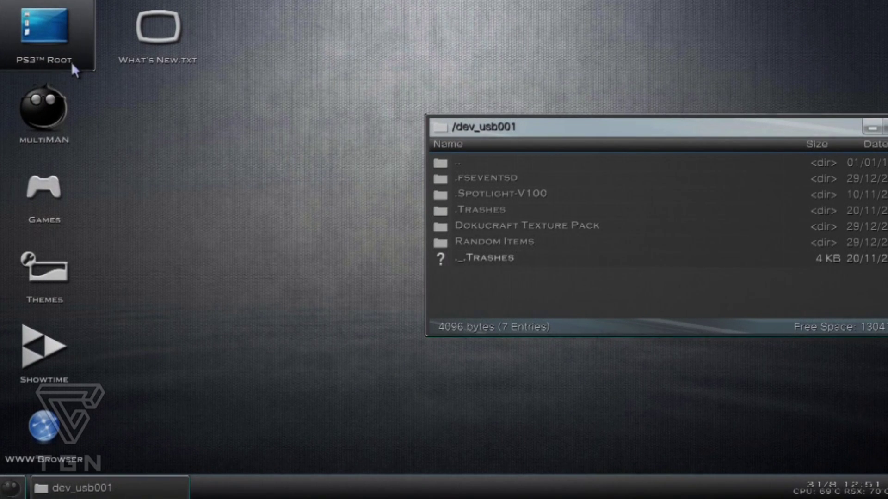
Open a second PS3 Root window and go to /dev_hdd0/game/NPUB31419/USRDIR/DLC
double_click(53, 67)
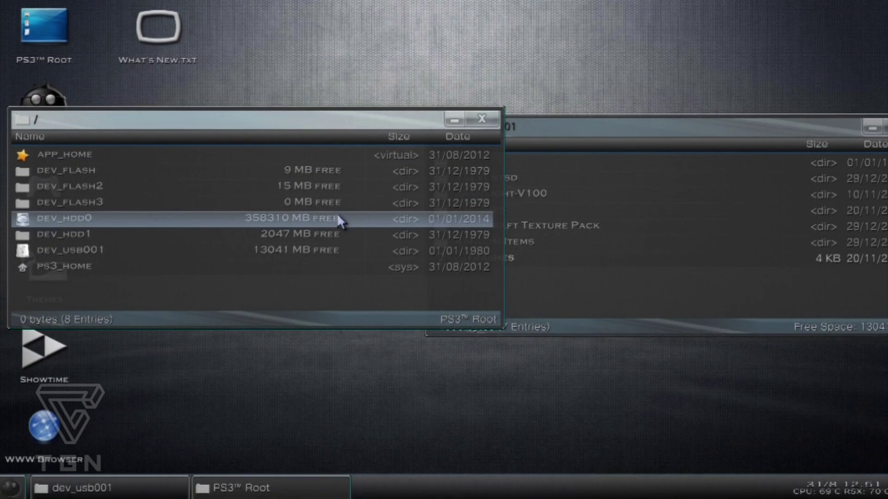
double_click(237, 217)
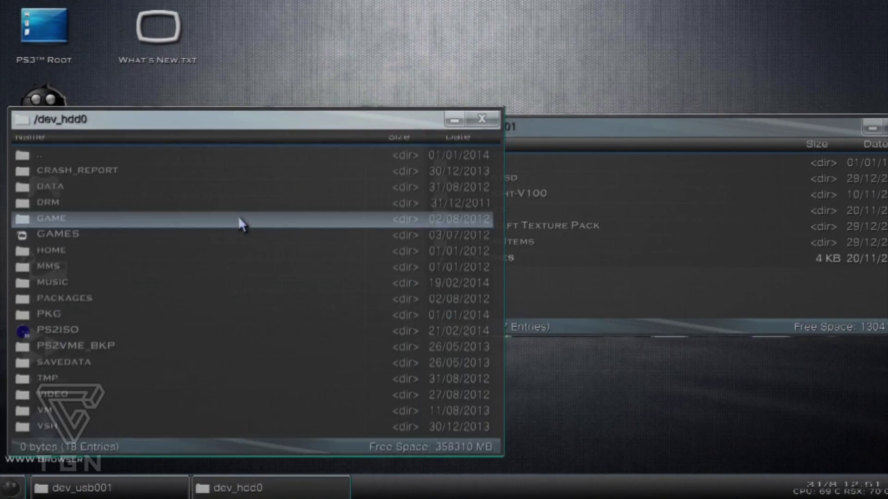
double_click(213, 218)
scroll(213, 218, down, 15)
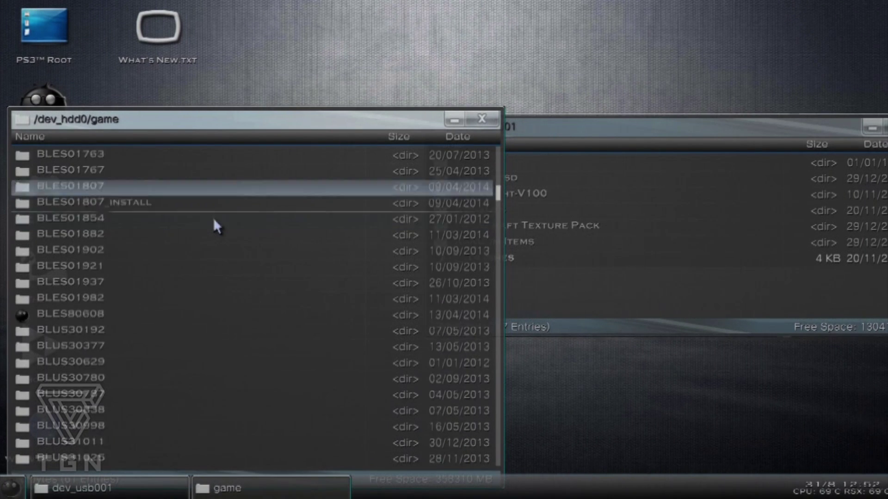
scroll(212, 217, down, 10)
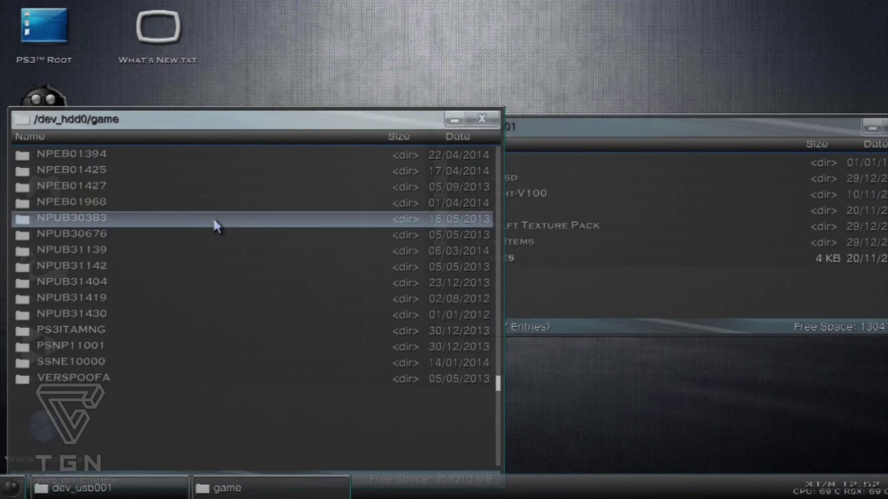
double_click(198, 298)
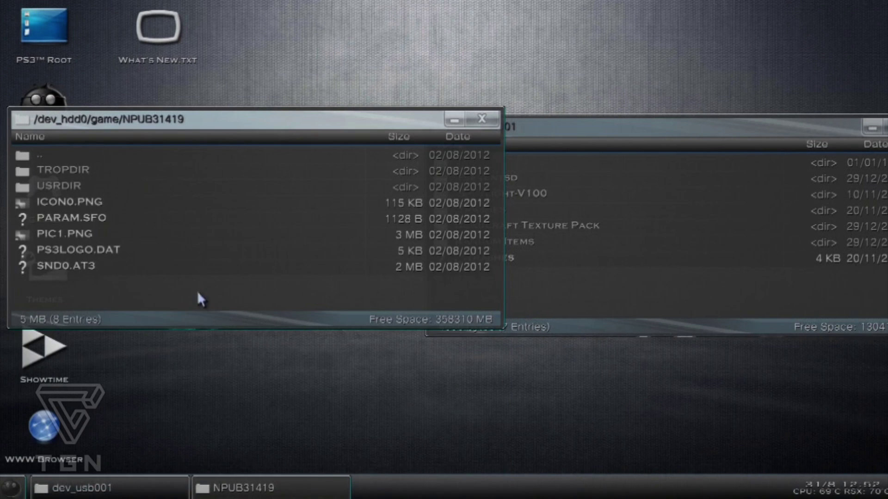
double_click(198, 187)
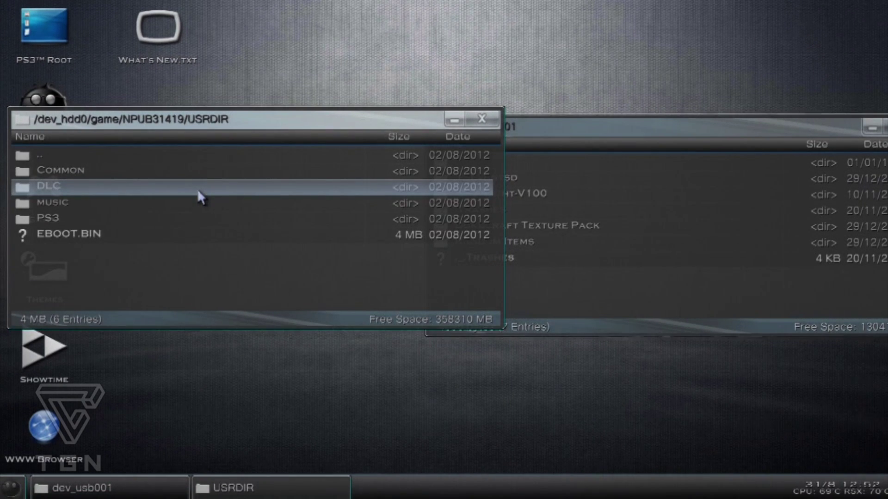
double_click(198, 187)
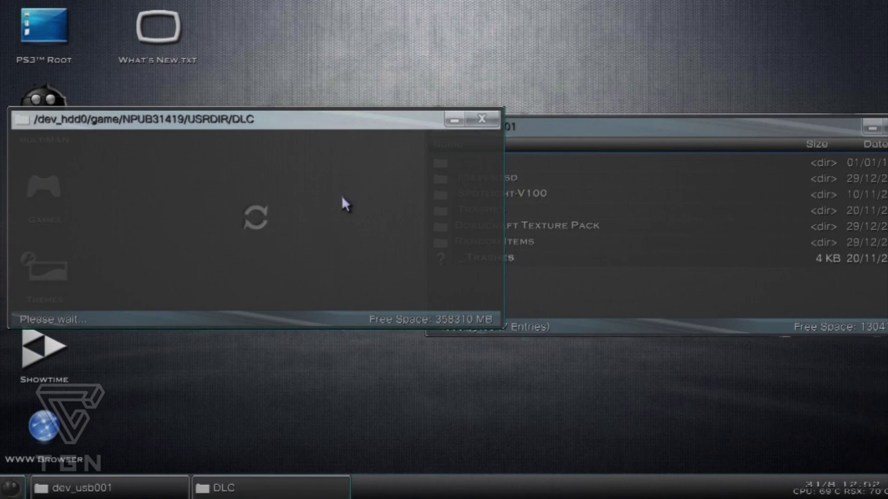
Copy the Dokucraft Texture Pack folder from dev_usb001 into the DLC folder, overwriting the existing folder of the same name
click(609, 129)
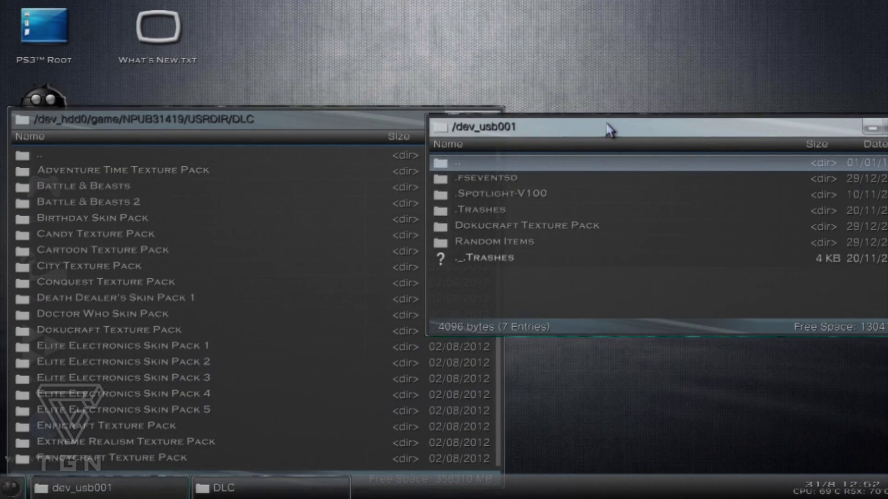
click(606, 228)
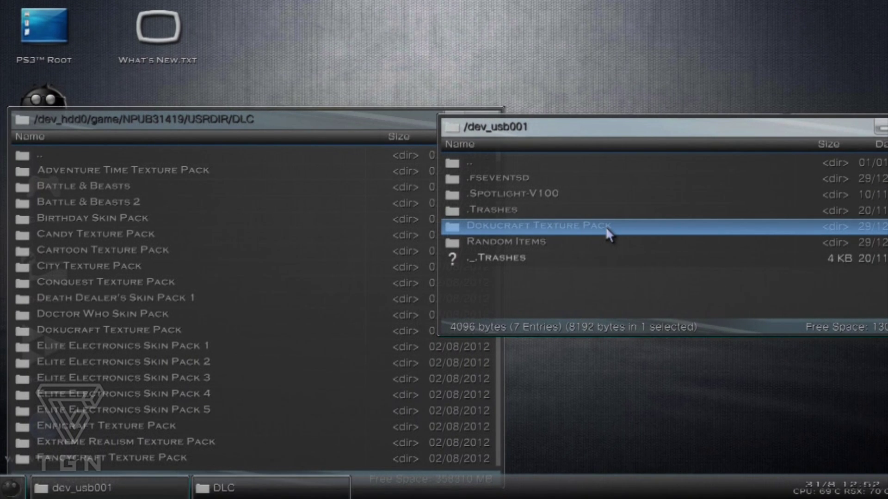
right_click(607, 229)
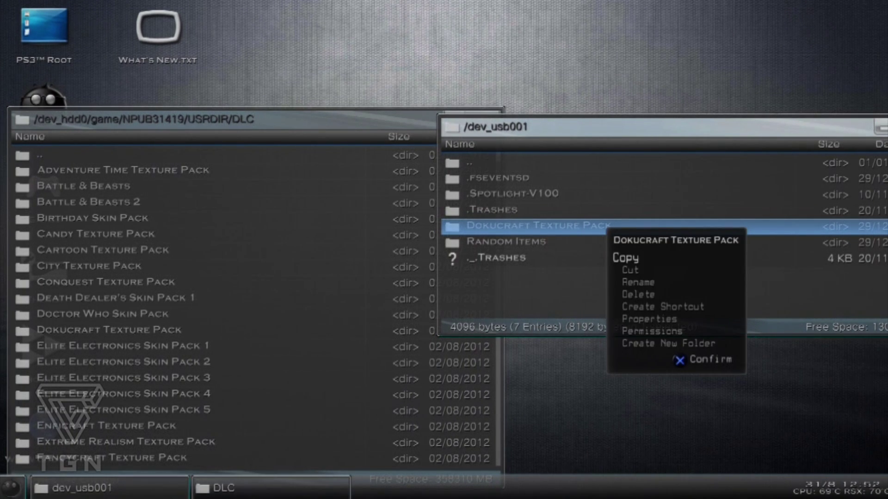
key(Return)
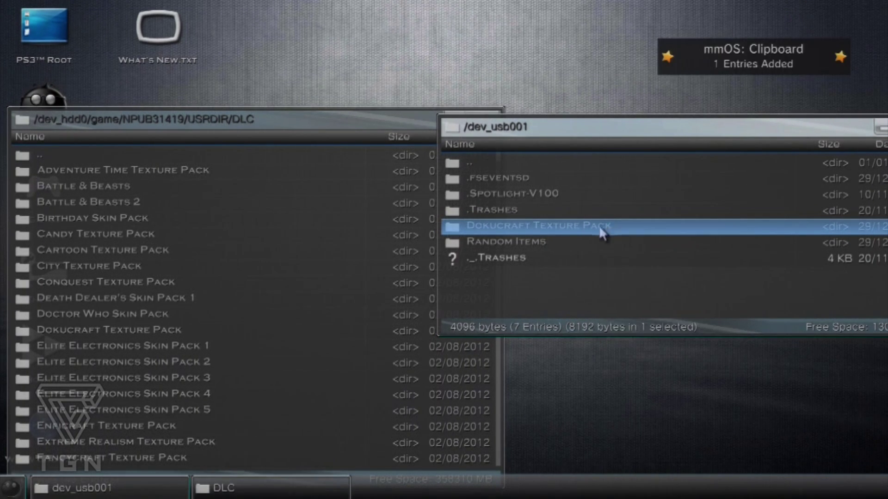
click(301, 122)
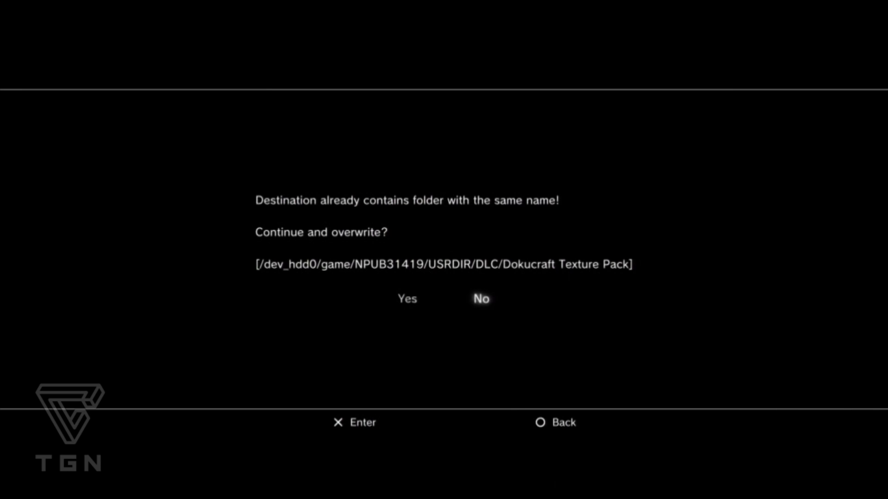
key(Left)
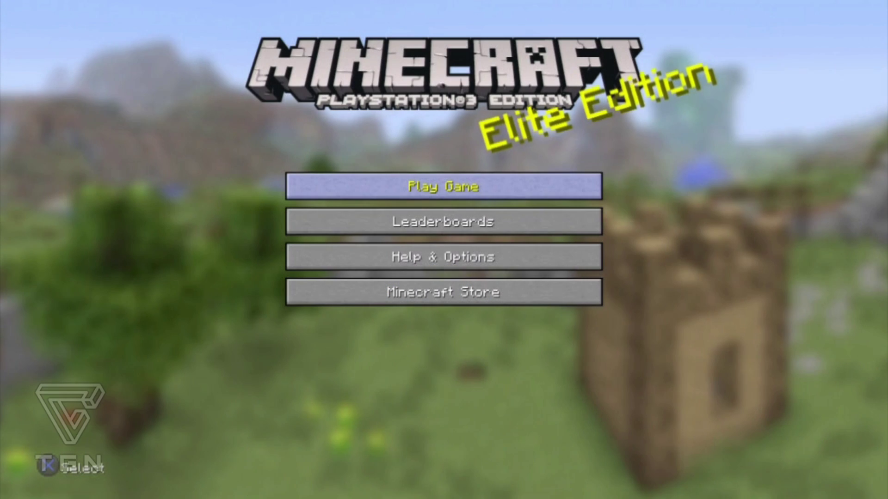
Enter the game selection in Minecraft PlayStation 3 Edition and continue playing offline without connecting to PSN
key(Return)
key(Down)
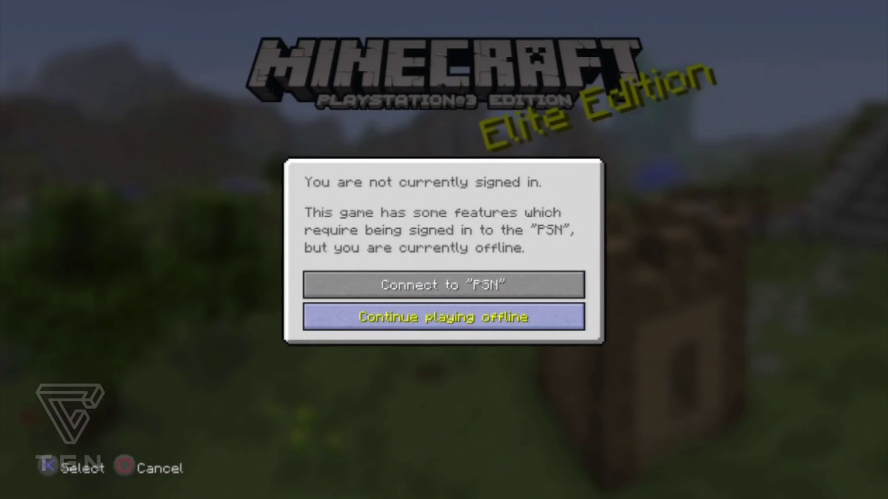
key(Return)
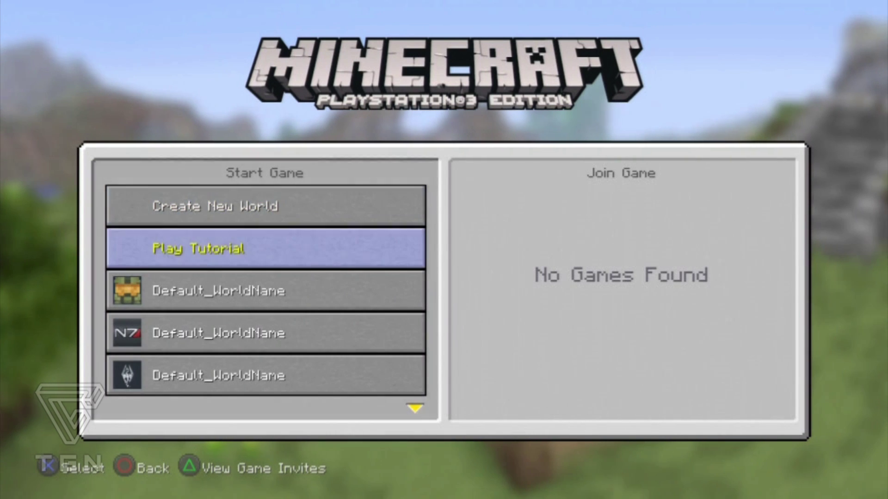
Find the Shambala v11 save in the Start Game list and open its load settings
key(Down)
key(Down)
key(Down)
key(Down)
key(Down)
key(Down)
key(Down)
key(Down)
key(Down)
key(Down)
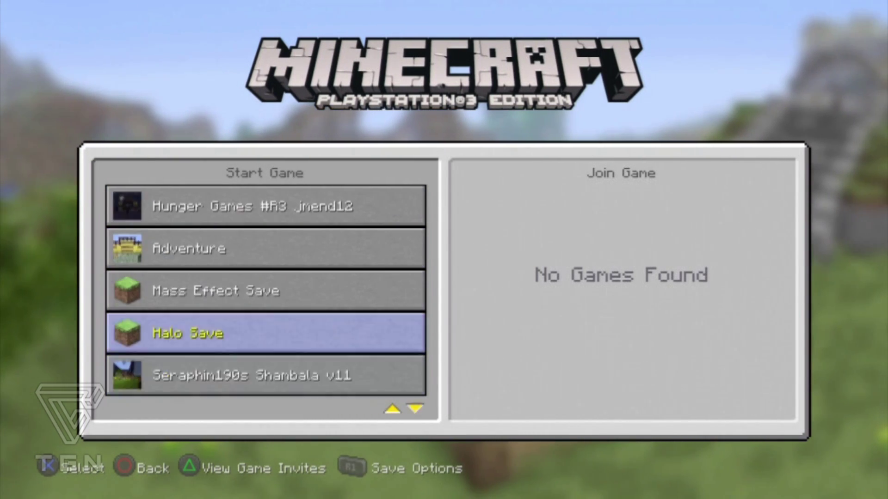
key(Down)
key(Down)
key(Up)
key(Return)
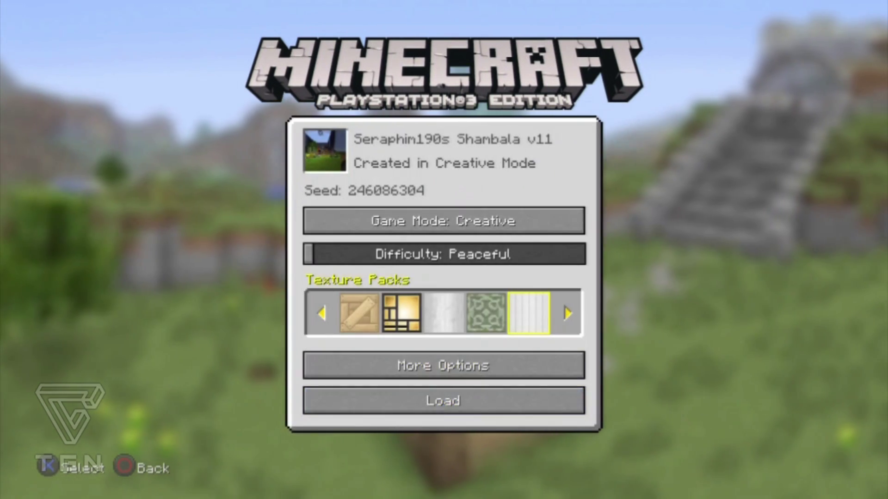
Choose the Dokucraft texture pack for the Shambala v11 world, keeping Creative mode and Peaceful difficulty
key(Left)
key(Up)
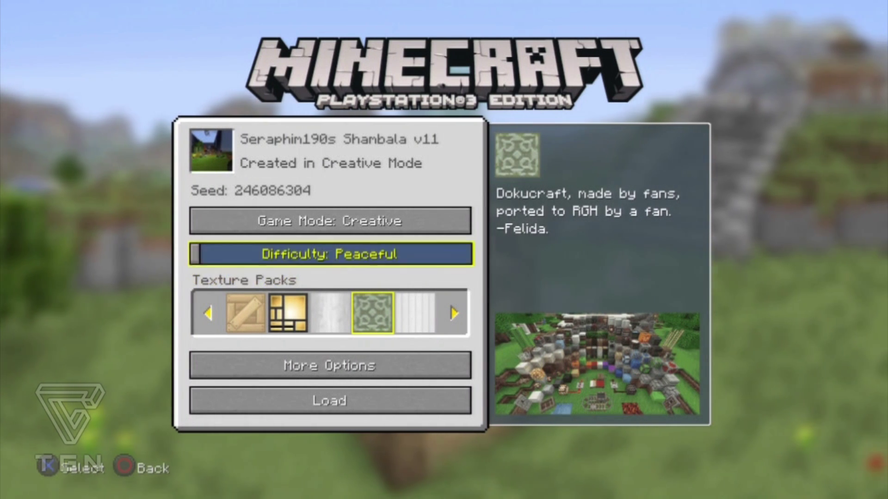
key(Up)
key(Down)
key(Down)
key(Down)
key(Up)
key(Left)
key(Right)
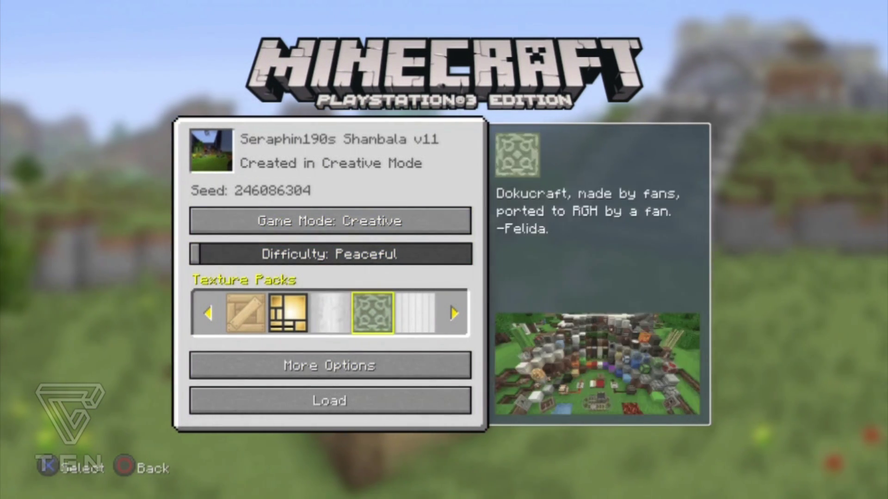
key(Left)
key(Right)
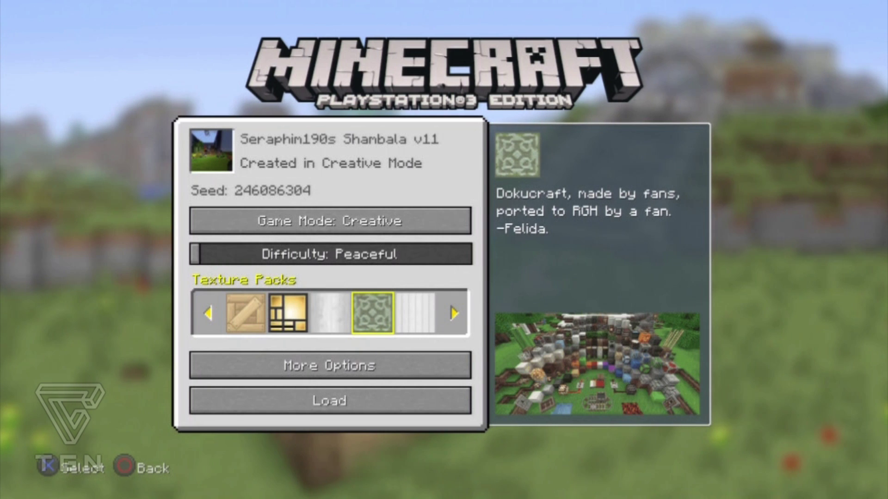
Load the Shambala v11 world with the chosen texture pack and accept the disabling of trophies
key(Down)
key(Down)
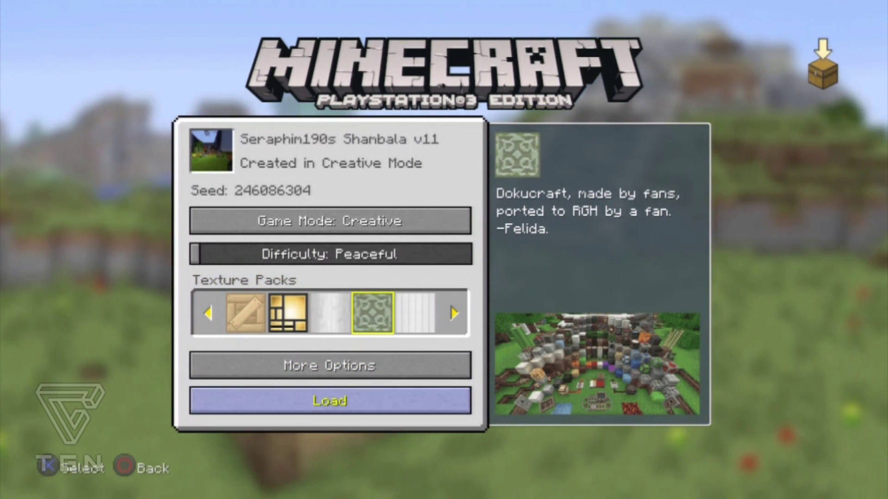
key(Return)
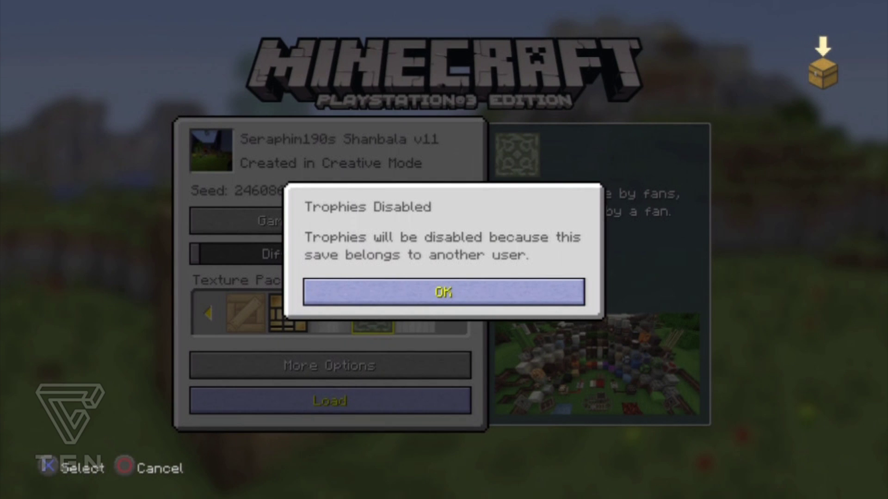
key(Return)
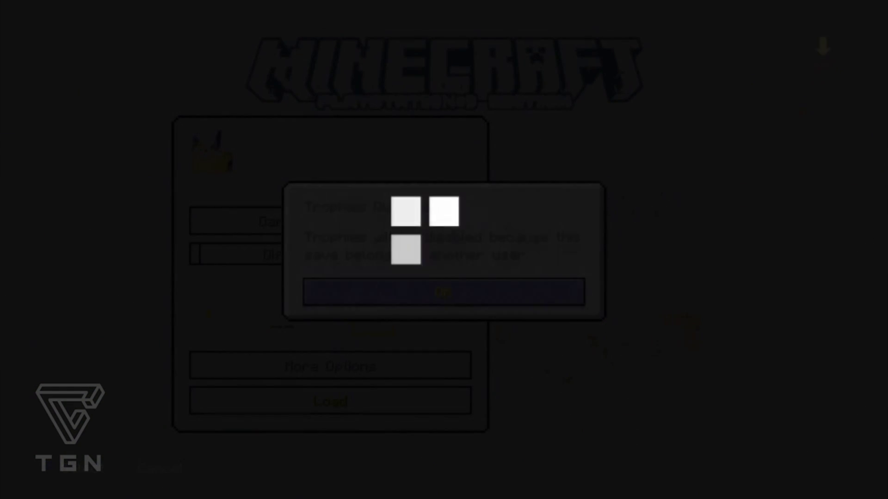